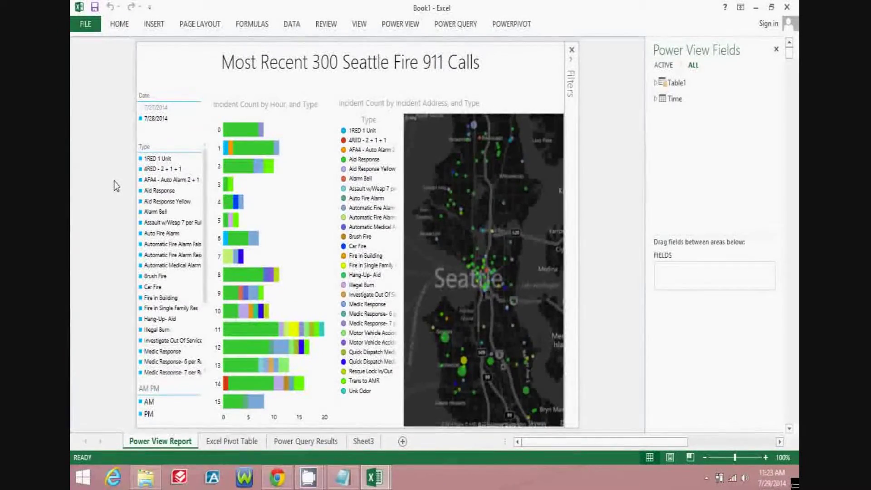
Bring up the Seattle Real Time Fire 911 Calls dataset and scroll through its About This Dataset panel.
click(158, 194)
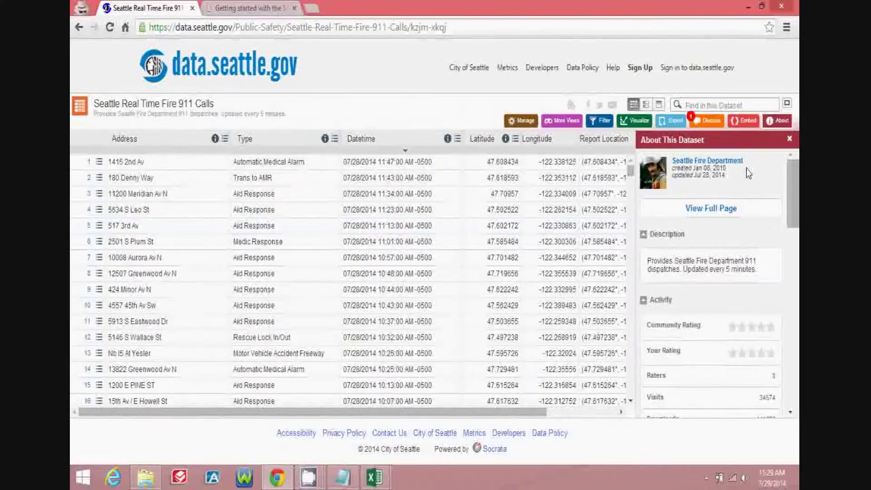
scroll(785, 195, down, 4)
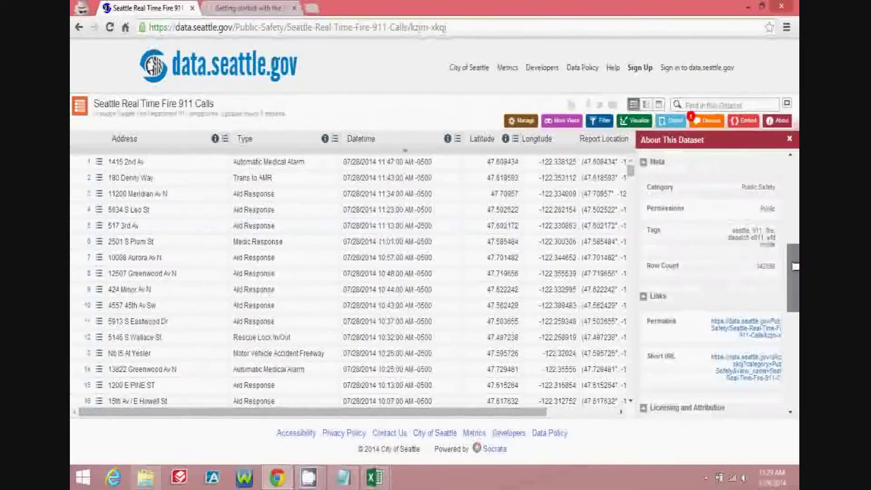
drag(787, 228, 784, 170)
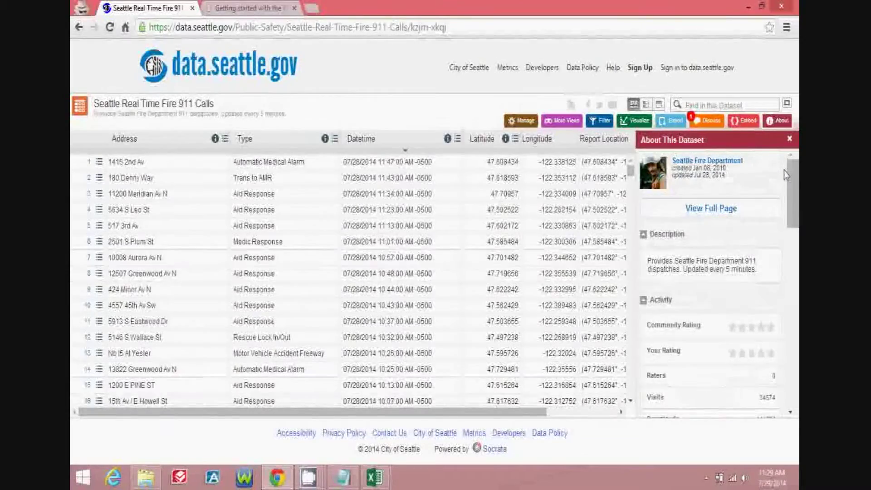
Reveal the dataset's SODA API endpoint under Export, then switch to the SODA Consumer API getting-started guide.
click(679, 123)
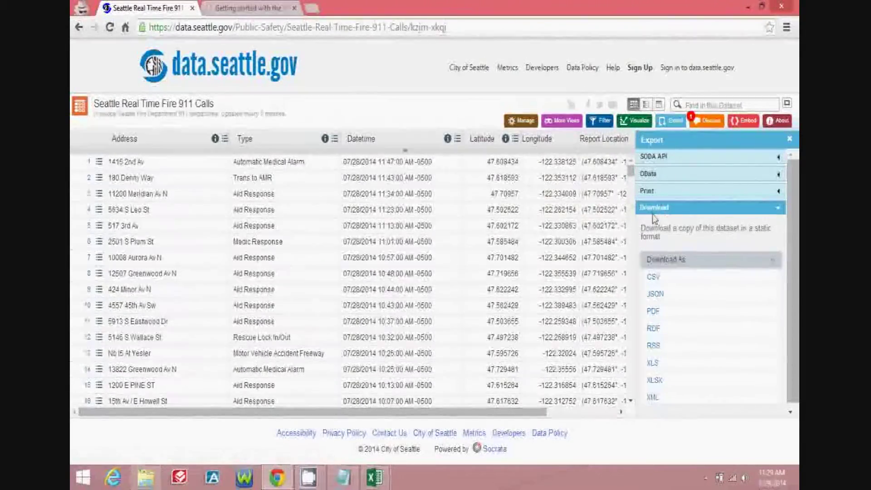
click(658, 159)
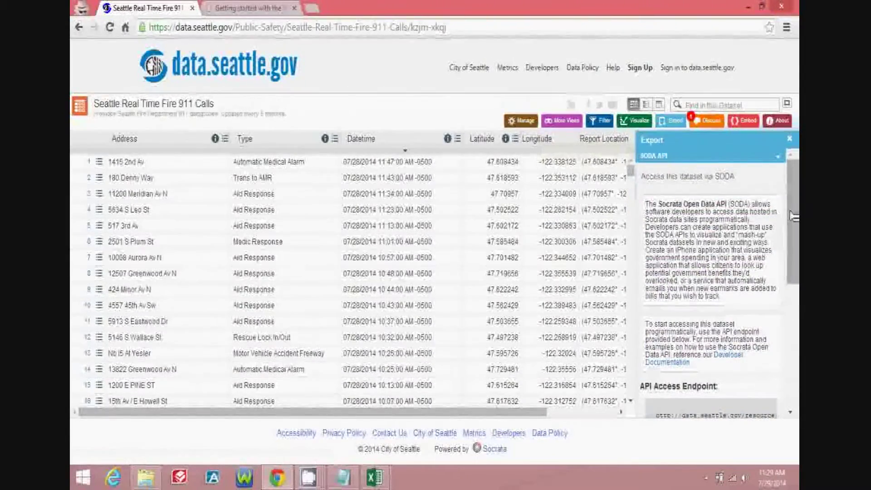
scroll(792, 216, down, 4)
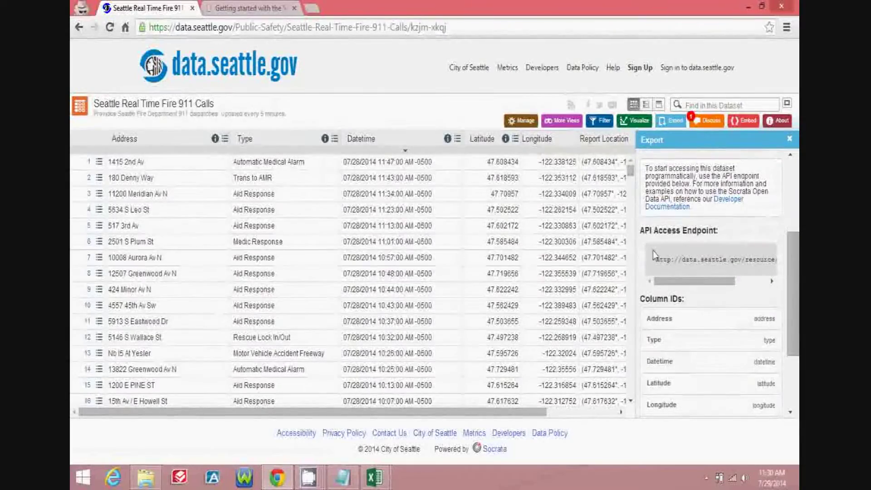
drag(636, 252, 579, 261)
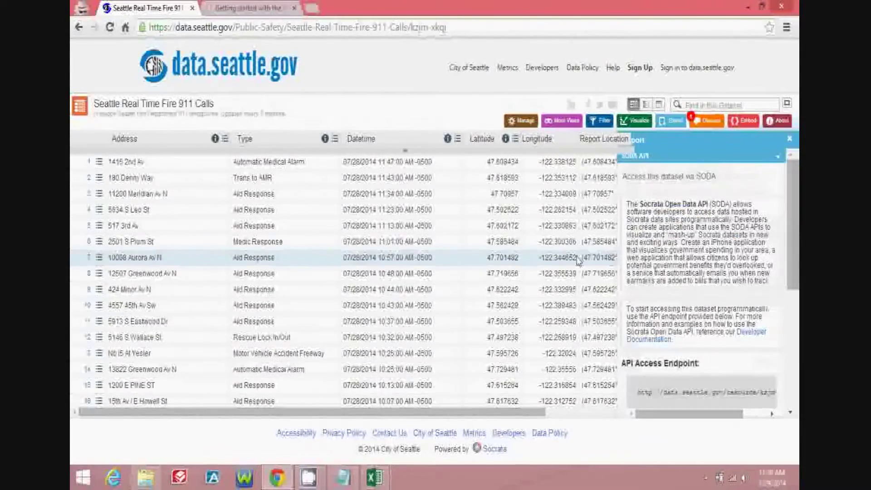
click(253, 7)
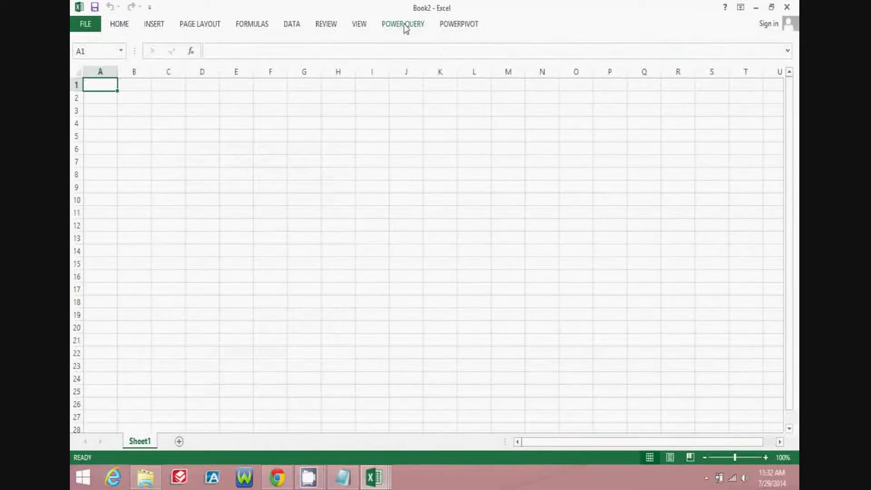
Import the fire calls CSV with Power Query From Web, using the SODA URL with $order and $limit=300.
click(404, 23)
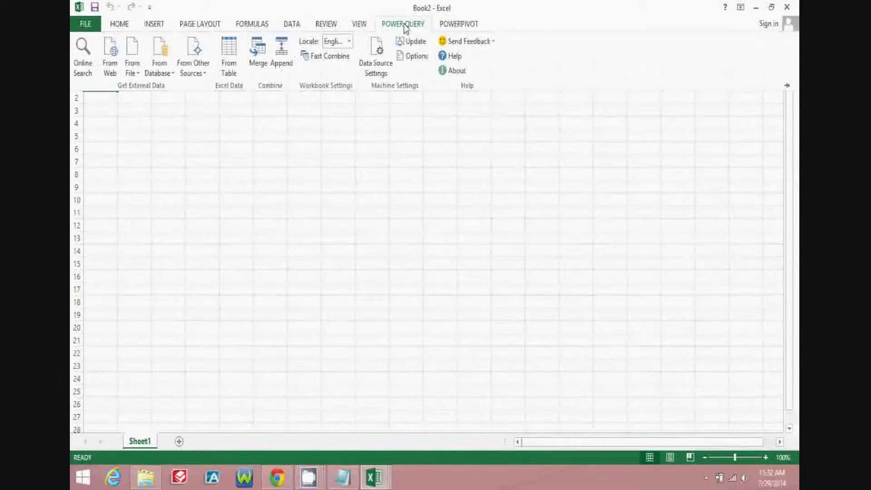
key(super+c)
key(Escape)
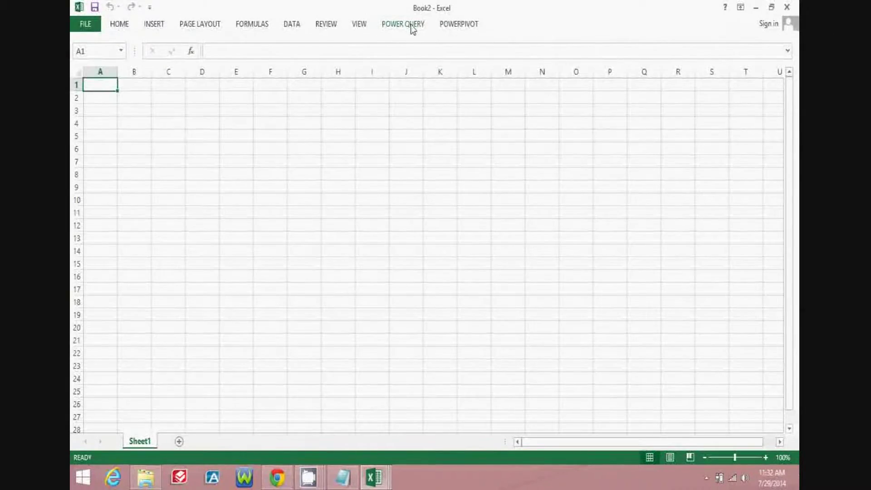
click(411, 26)
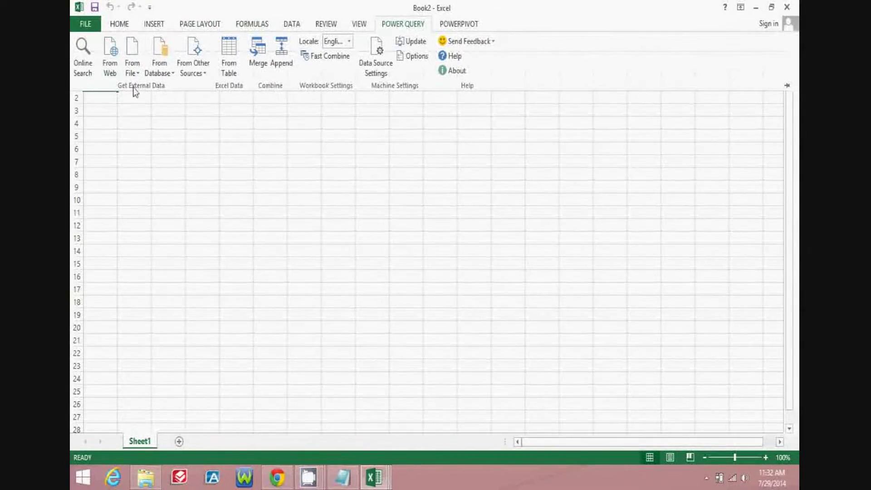
click(104, 53)
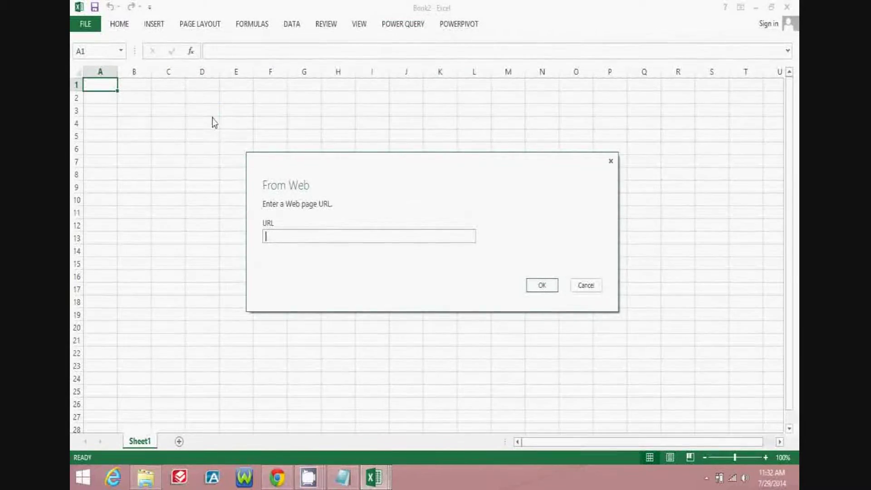
key(ctrl+v)
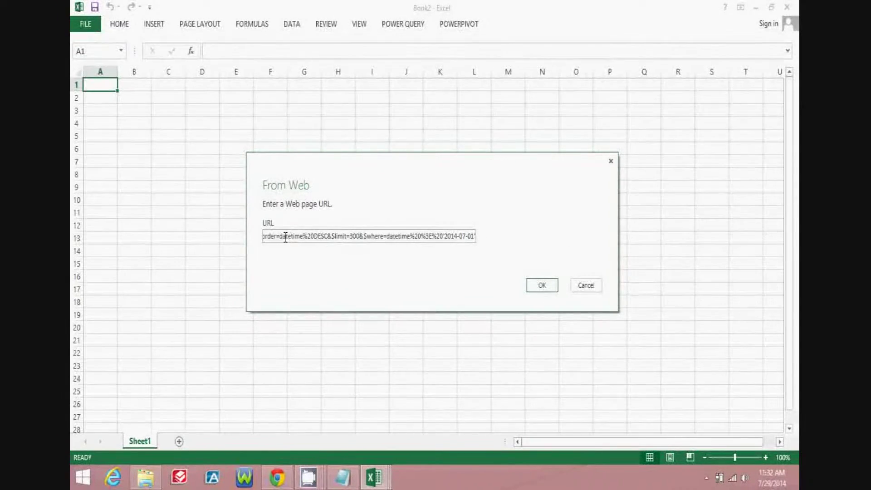
key(Home)
key(Left)
key(Left)
key(Left)
key(Left)
key(Left)
key(Left)
key(Left)
key(Left)
key(Left)
key(Left)
key(Left)
key(Left)
key(Left)
key(Left)
key(Left)
key(Right)
key(Right)
key(Right)
key(Right)
key(Right)
key(Right)
key(Right)
key(Right)
key(Right)
key(Right)
key(Right)
key(Right)
key(Right)
key(Right)
key(Right)
key(Right)
key(Right)
key(Right)
key(Right)
key(Right)
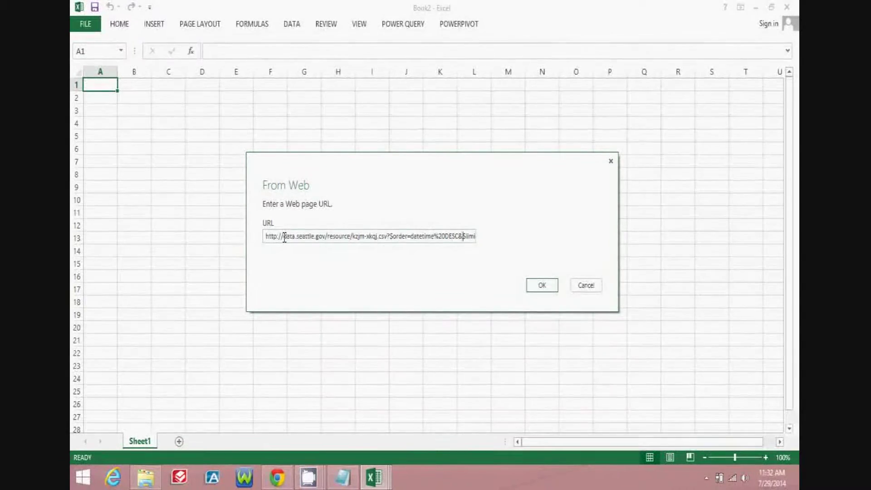
key(Right)
key(Right)
key(Right)
key(Right)
key(Right)
key(Right)
key(Right)
key(Right)
key(Right)
key(Right)
key(Right)
key(Right)
key(Right)
key(Right)
key(Right)
key(Right)
key(Right)
key(Right)
key(Right)
key(Right)
key(Right)
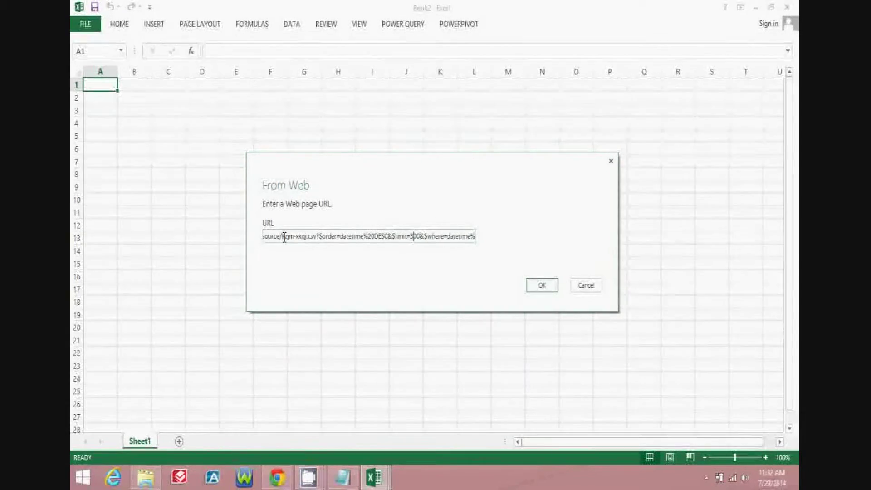
key(Left)
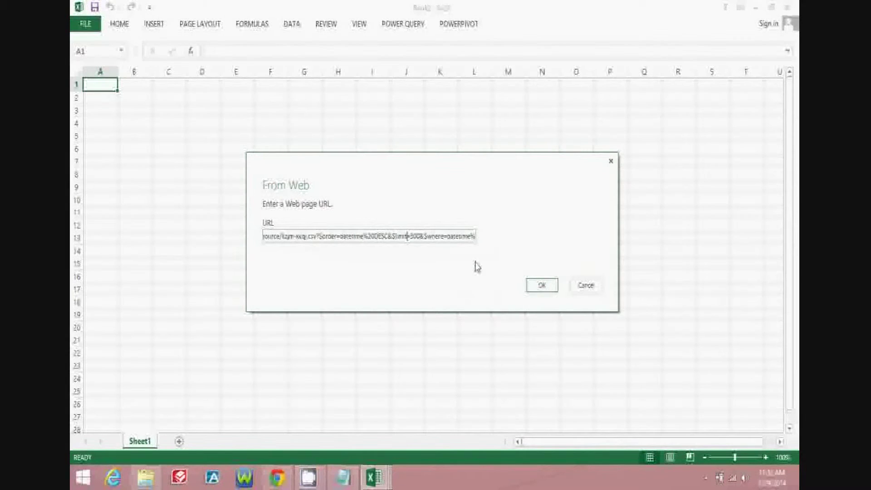
click(536, 286)
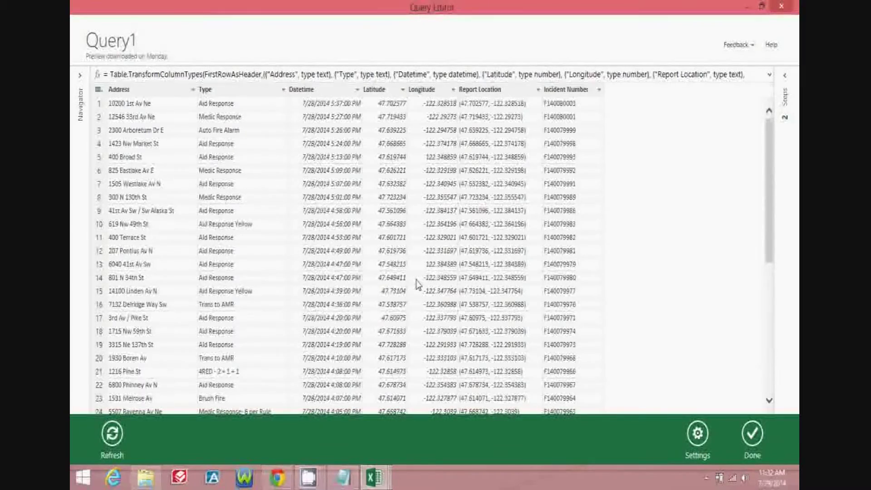
Remove the Report Location column from Query1 and load the calls into a table on Sheet2.
click(492, 91)
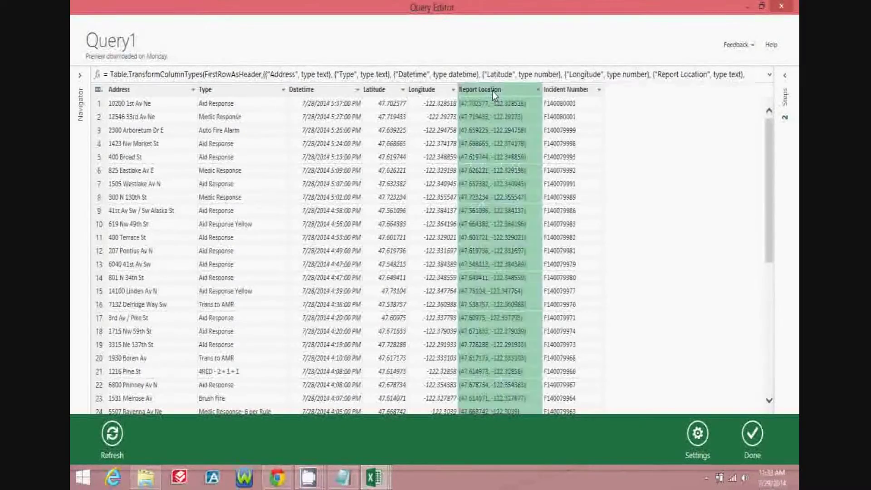
right_click(493, 92)
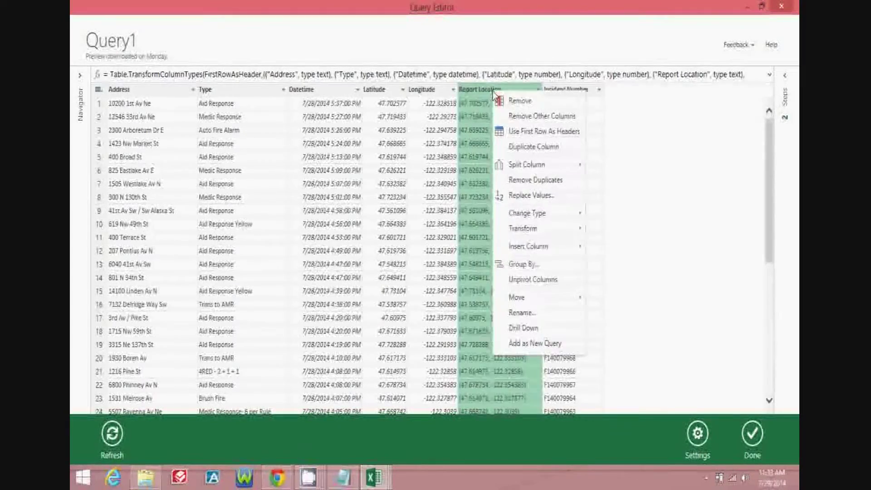
click(515, 104)
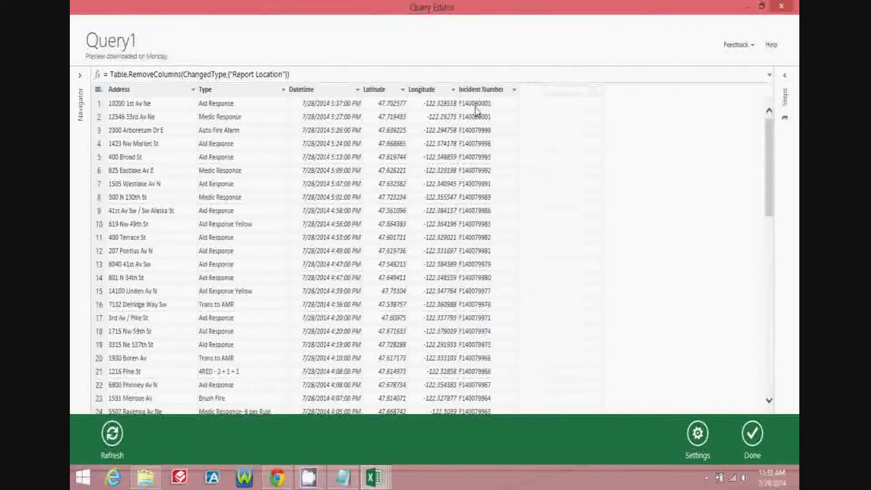
key(super+c)
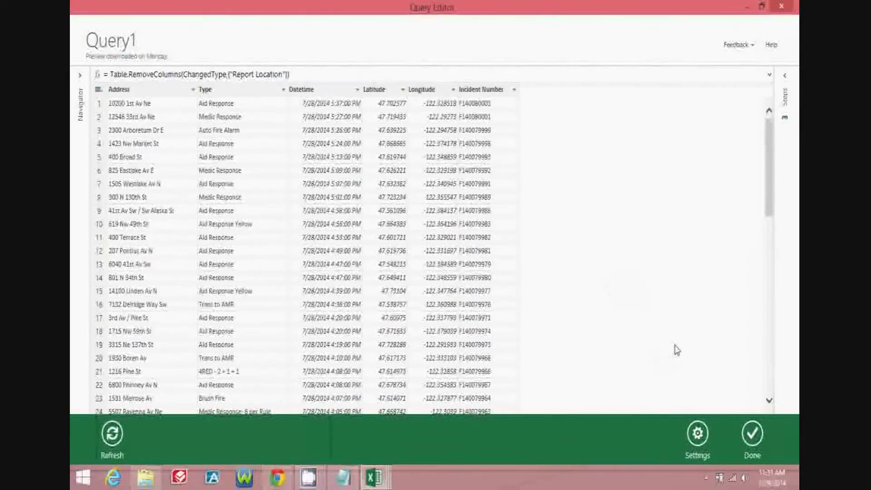
click(753, 435)
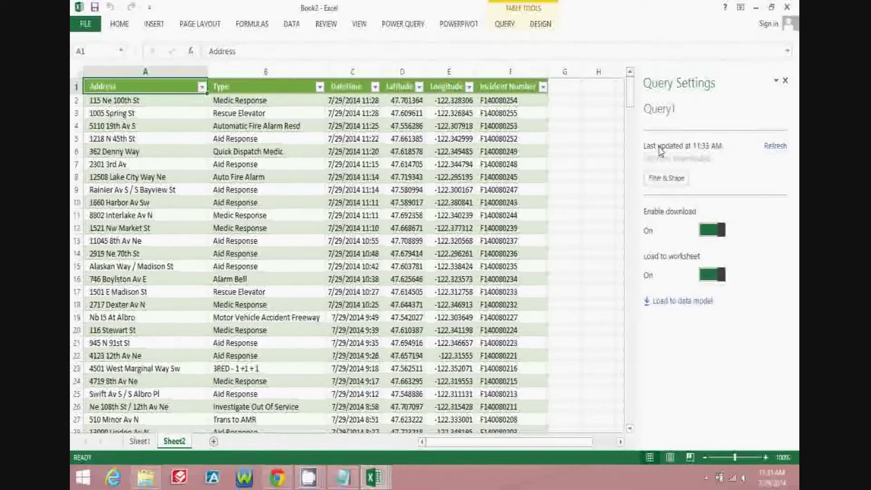
Send the fire calls table to PowerPivot with Add to Data Model.
click(459, 25)
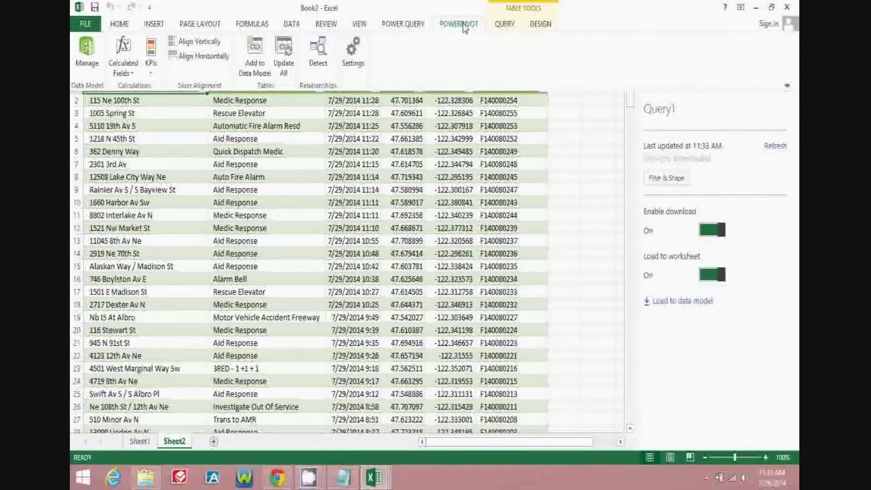
click(250, 52)
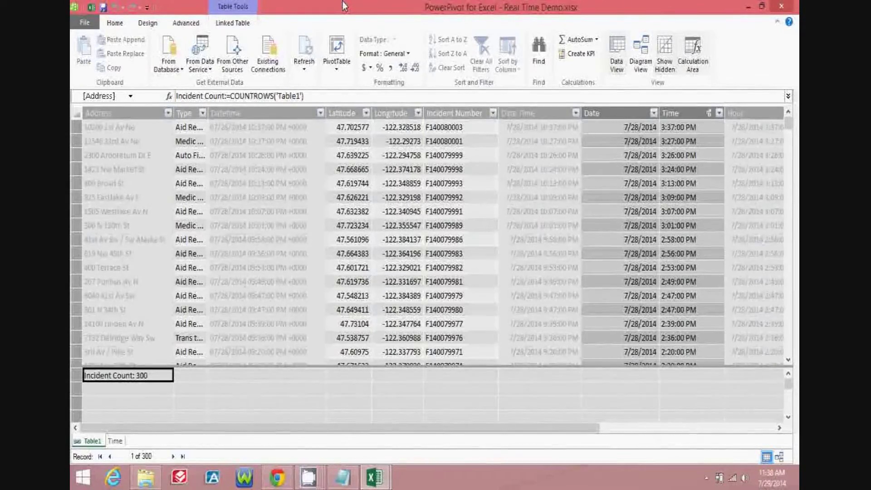
Switch the PowerPivot data model to its diagram layout.
click(645, 64)
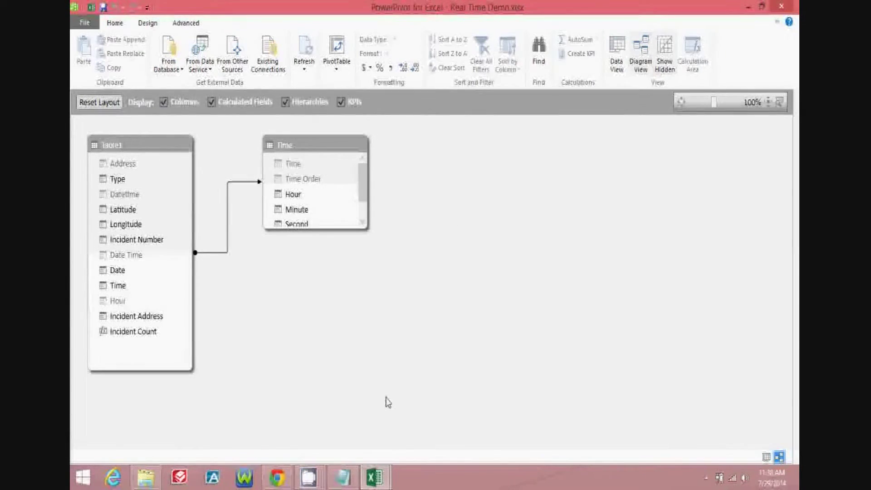
Bring the Real Time Demo workbook forward and refresh Query1 to load the latest 07/29/2014 calls.
mouse_move(379, 475)
click(317, 411)
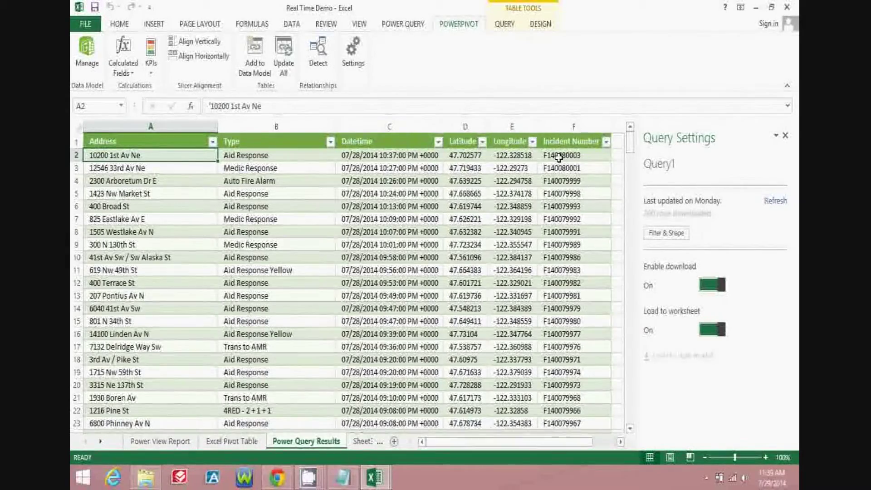
click(774, 200)
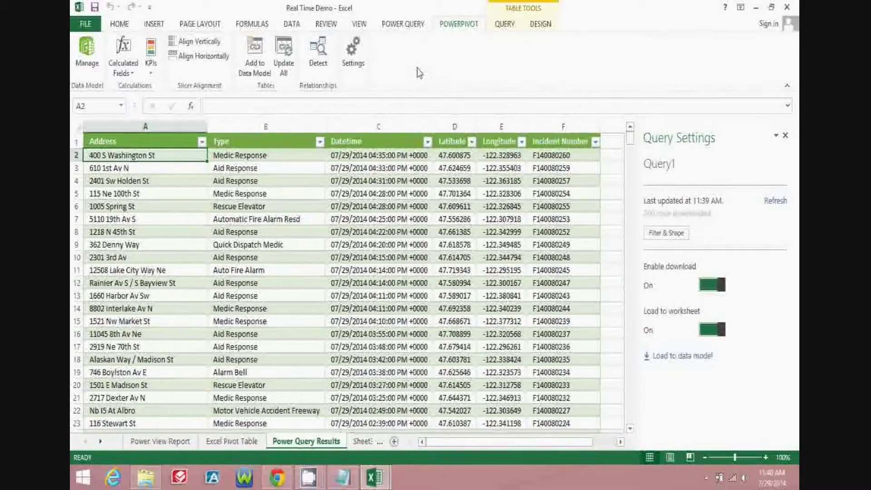
Update the data model with the refreshed calls, then open the Power View Report sheet.
click(283, 57)
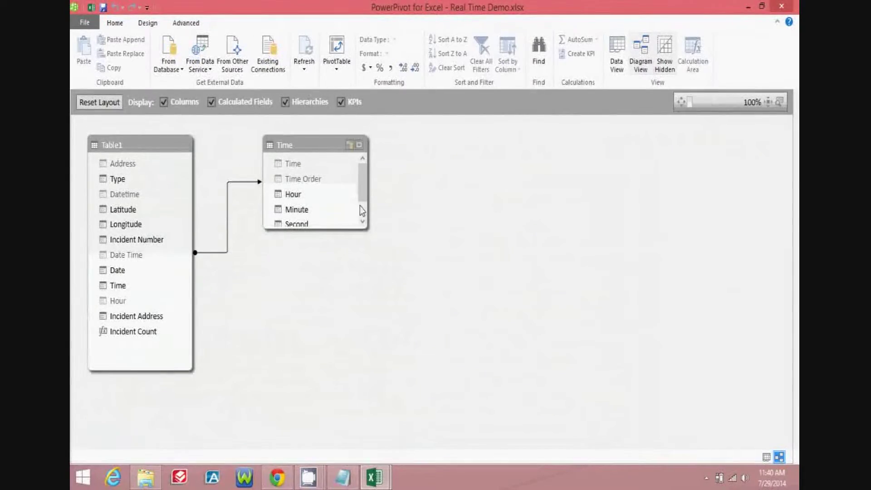
mouse_move(375, 480)
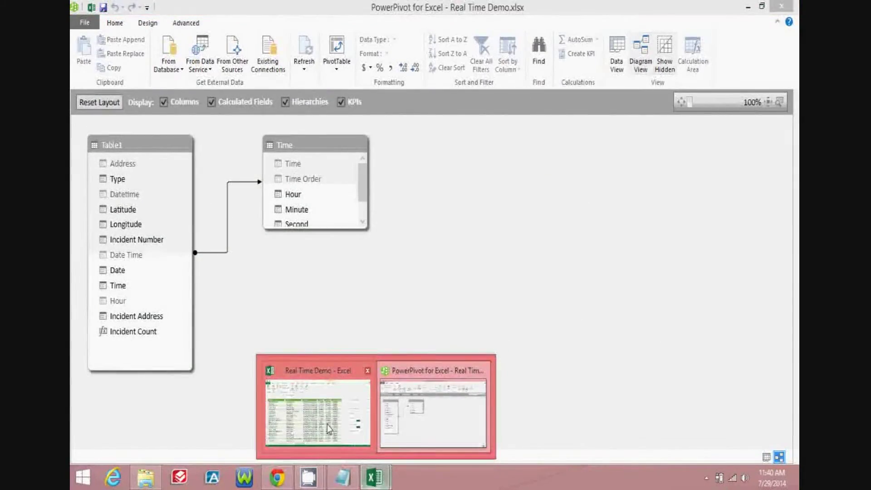
click(304, 399)
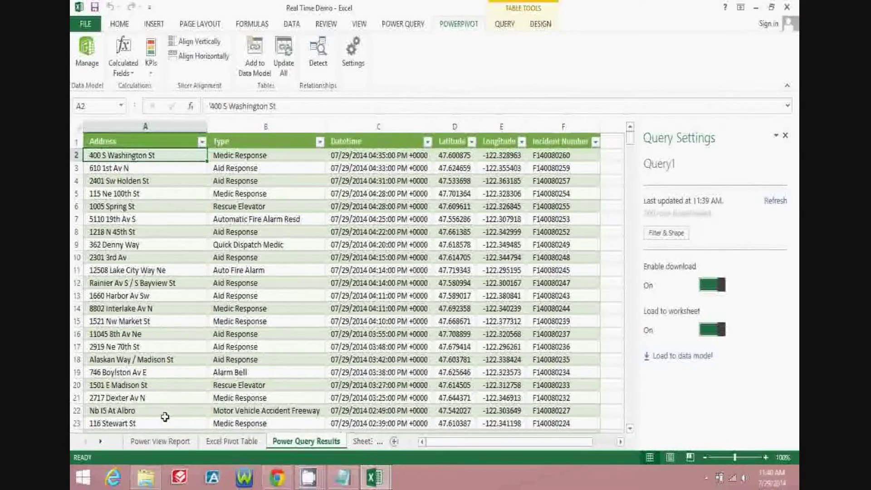
click(168, 441)
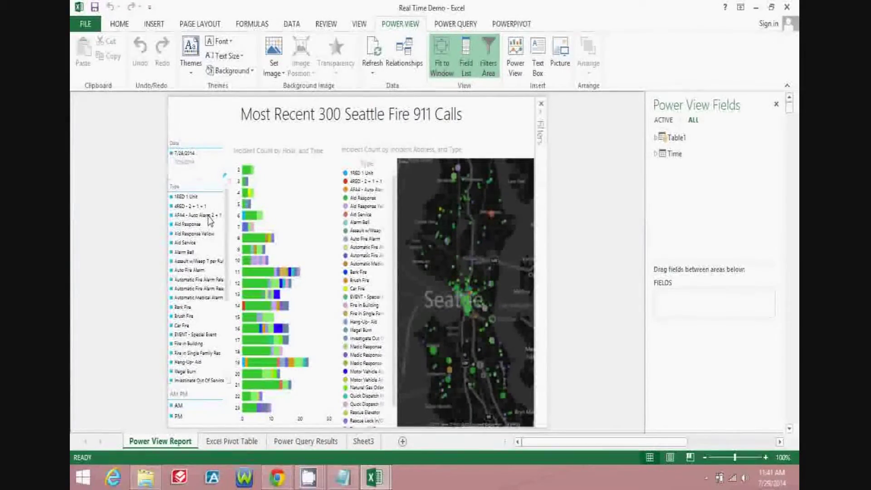
Filter the report to 7/29/2014 in the Date slicer and check the map's incident points.
click(180, 163)
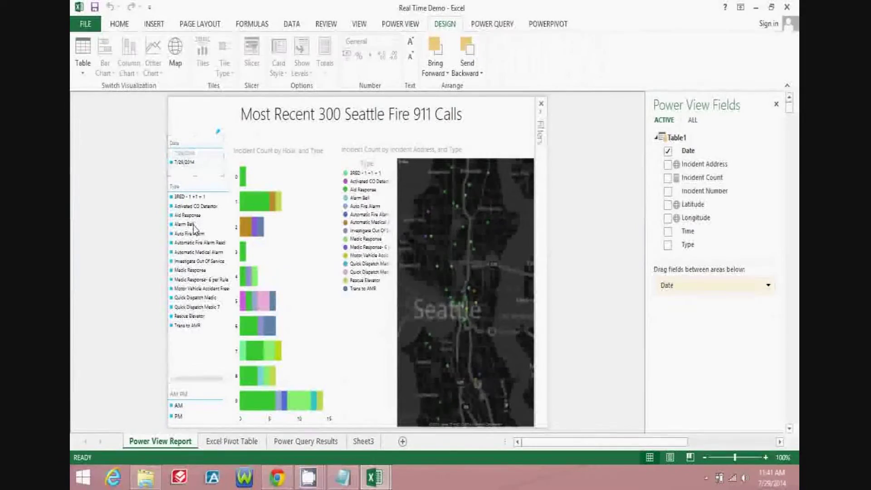
mouse_move(241, 178)
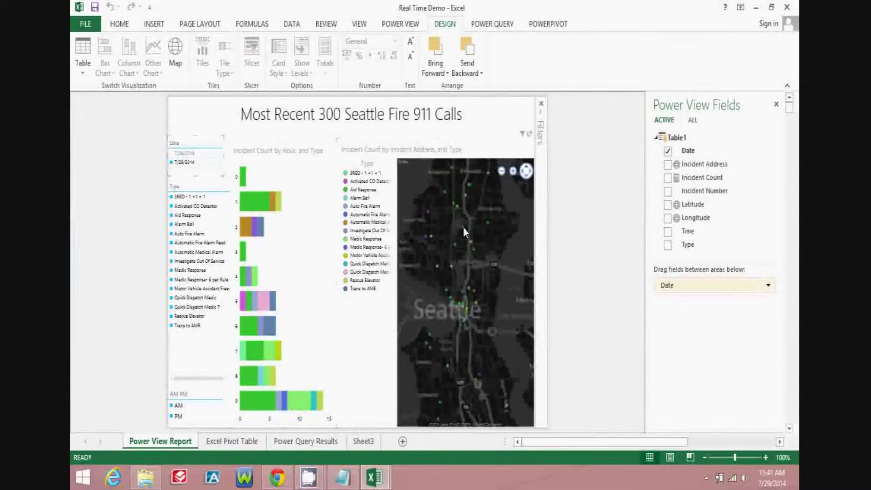
mouse_move(457, 208)
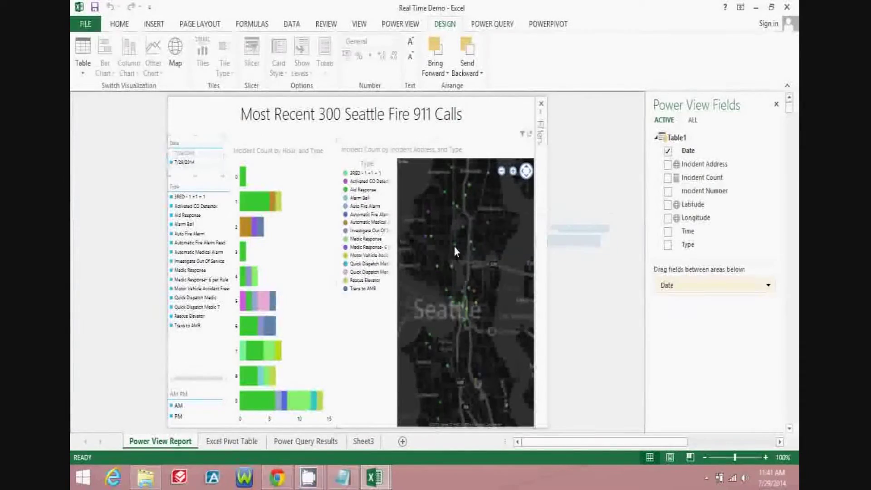
mouse_move(455, 248)
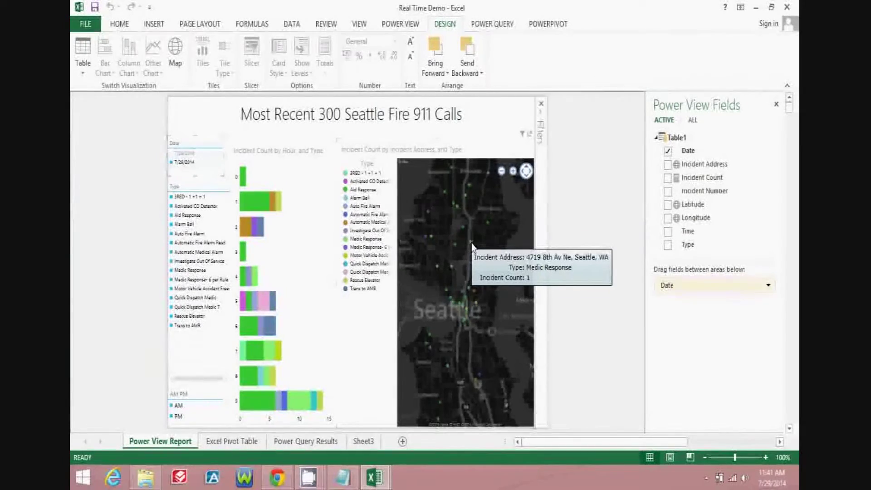
Select Medic Response in the Type slicer, then drill an hourly bar down to addresses and back up.
click(187, 271)
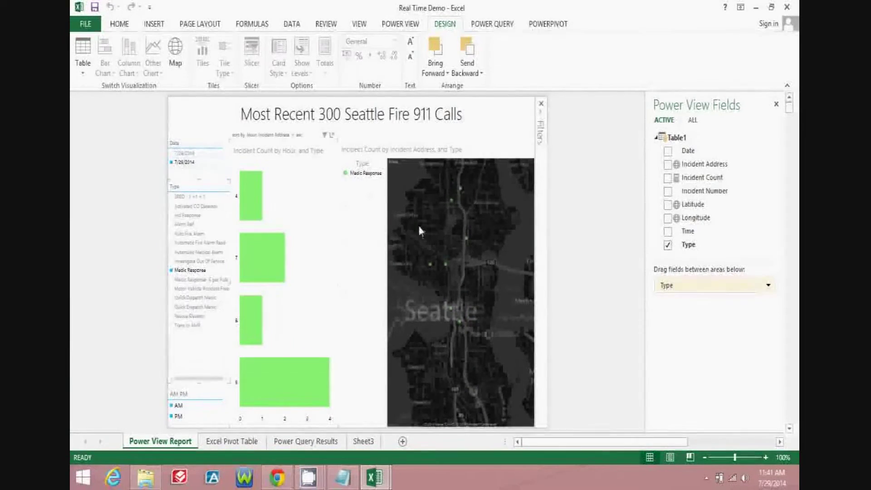
mouse_move(424, 235)
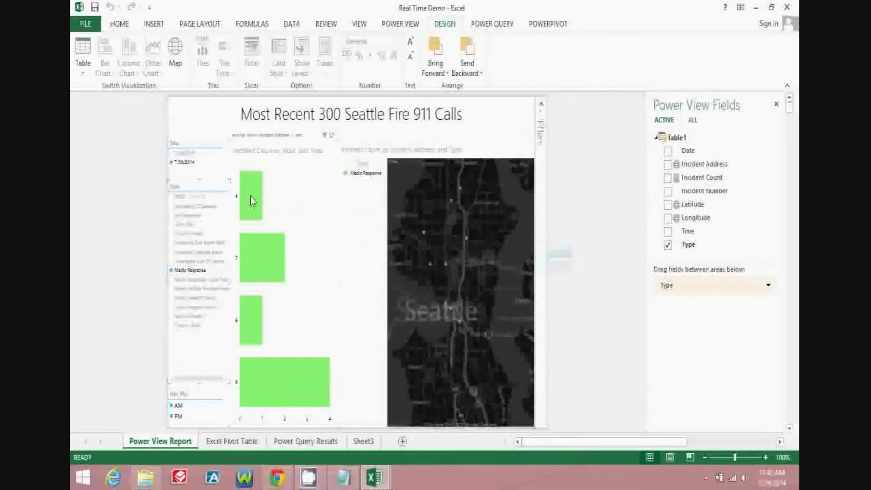
mouse_move(250, 196)
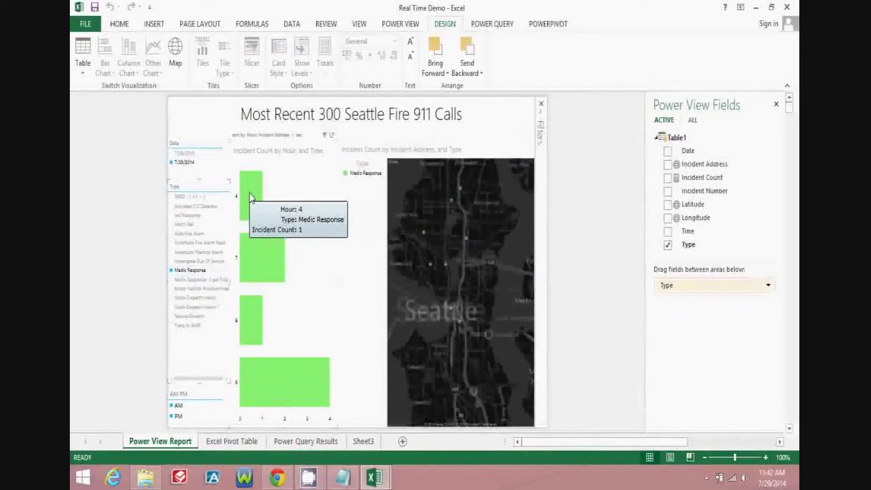
mouse_move(252, 255)
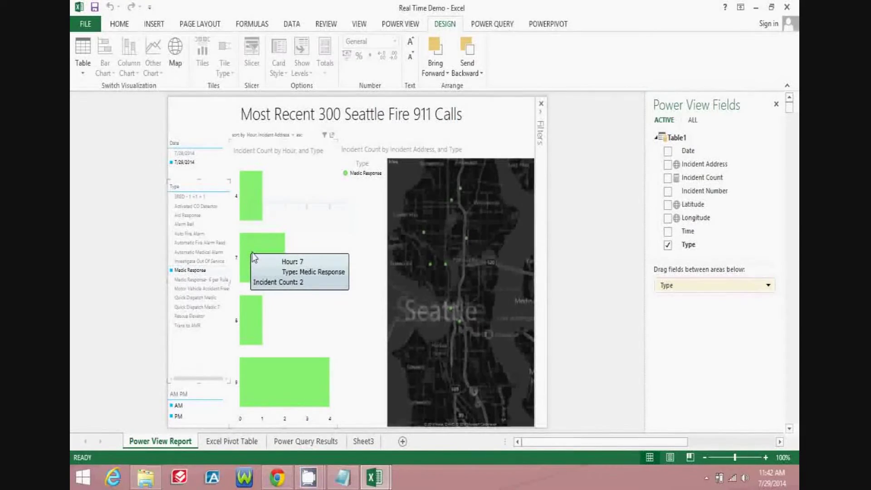
mouse_move(251, 313)
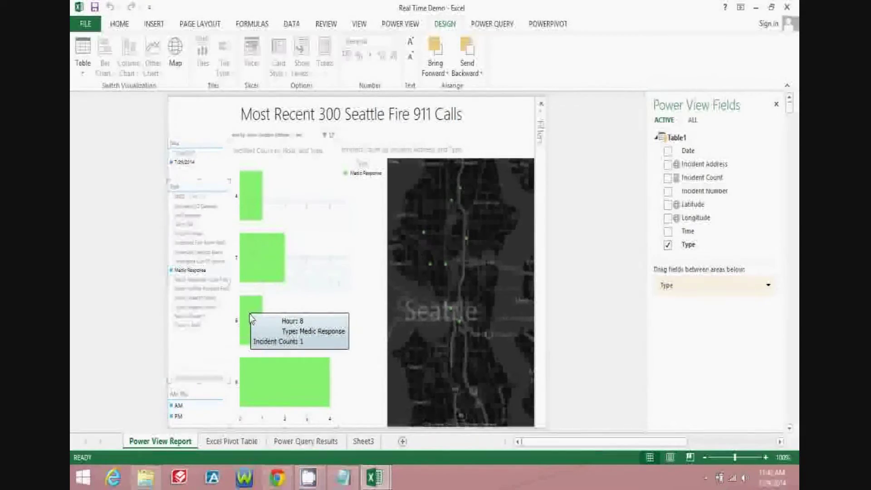
mouse_move(256, 374)
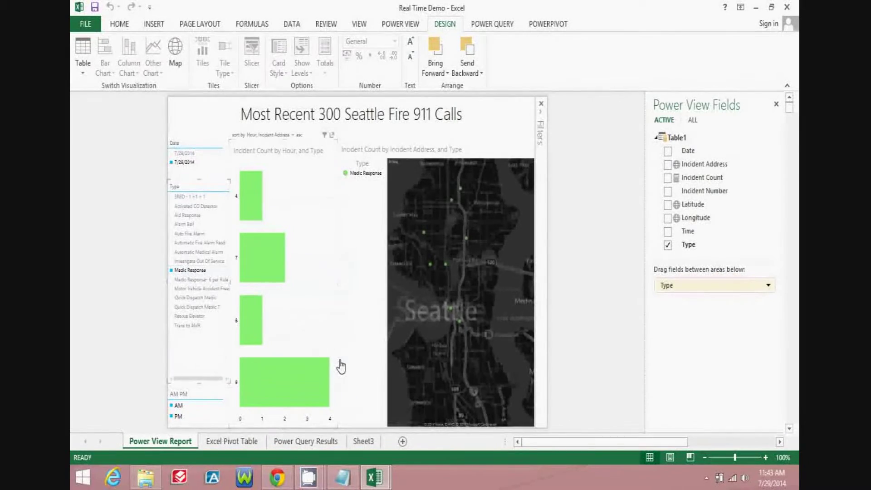
double_click(253, 255)
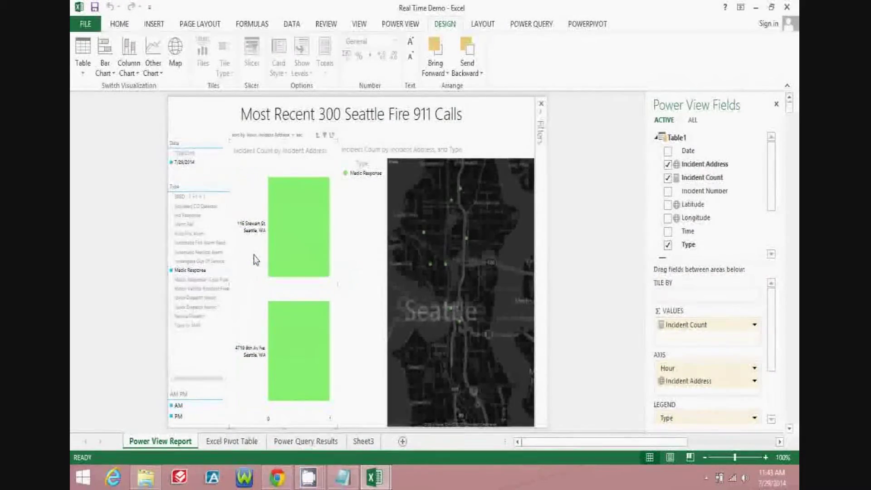
click(317, 135)
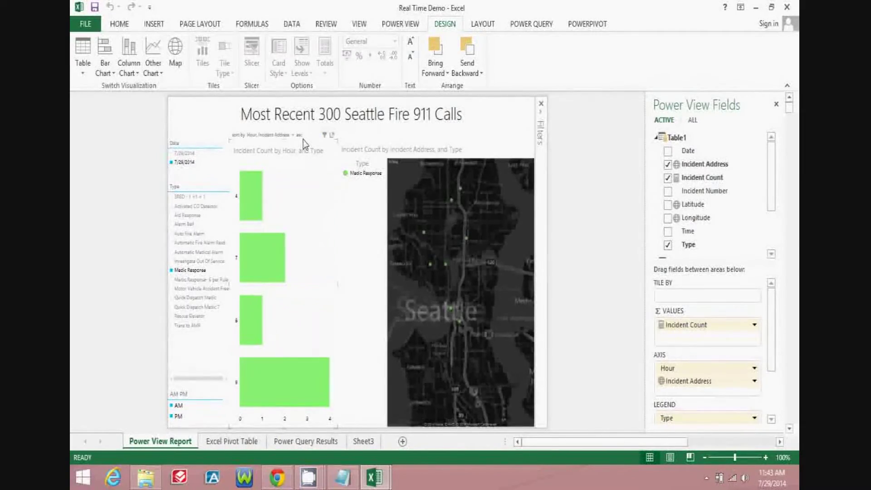
Clear the Type and AM PM slicer filters so all 7/29/2014 calls show again.
click(224, 176)
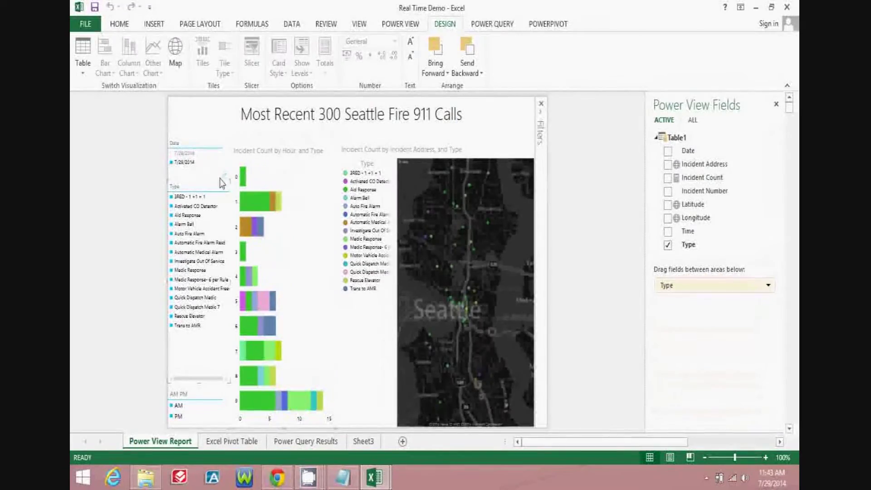
click(182, 405)
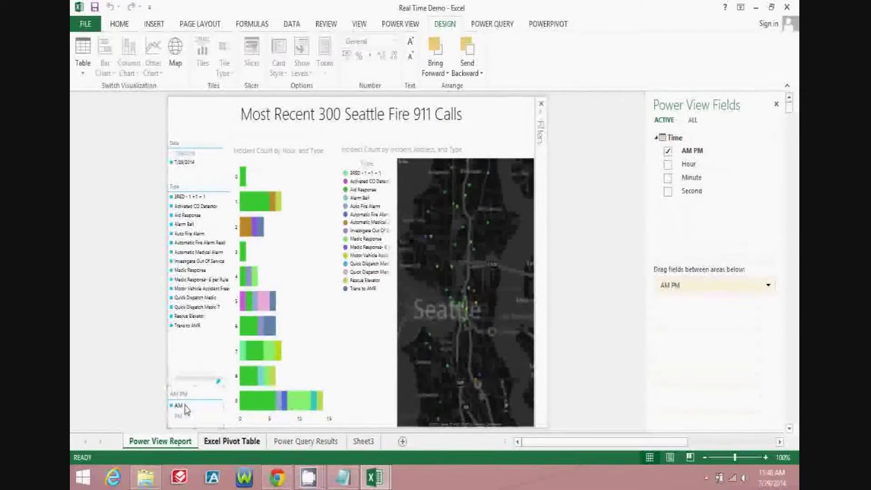
click(218, 385)
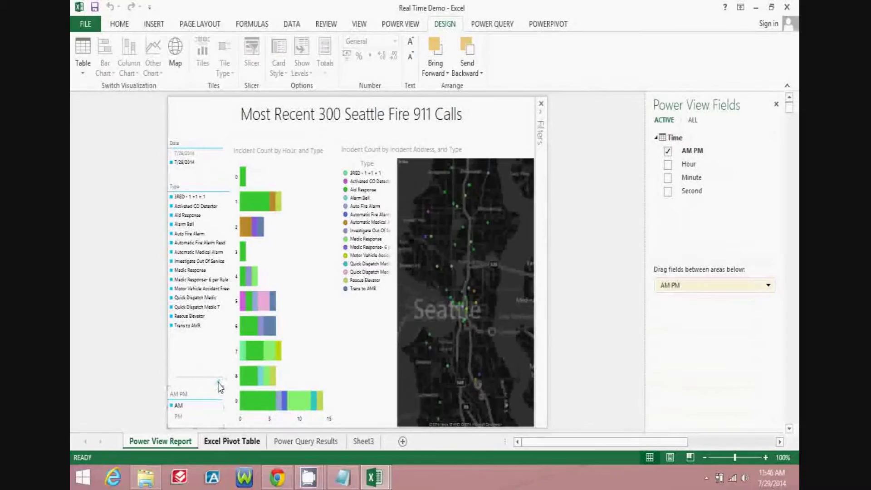
Show only Aid Response calls and drill the hourly bars down to Incident Address.
click(188, 216)
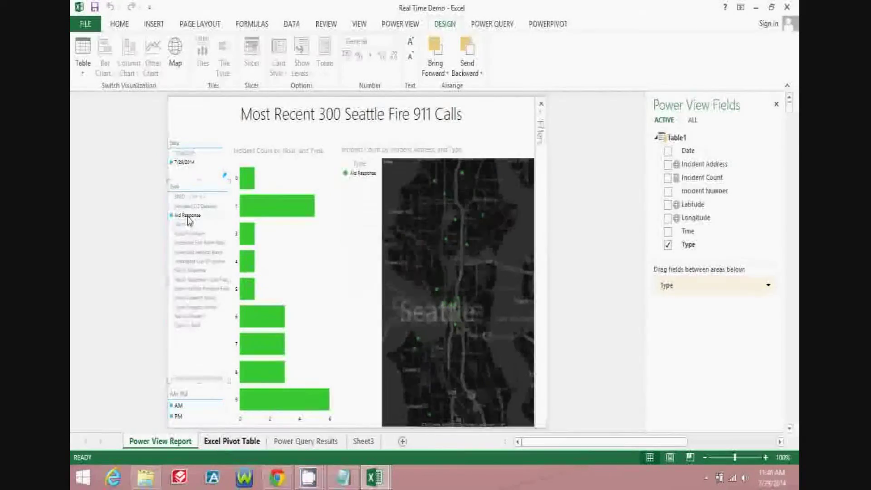
double_click(280, 399)
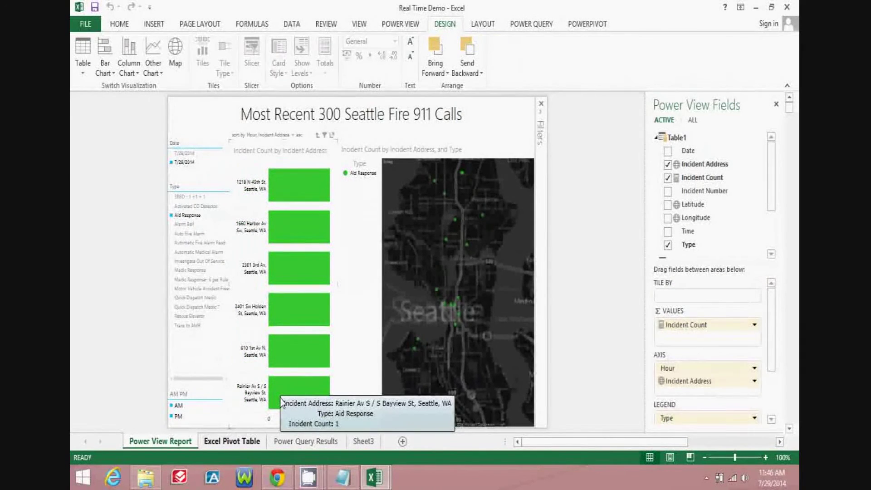